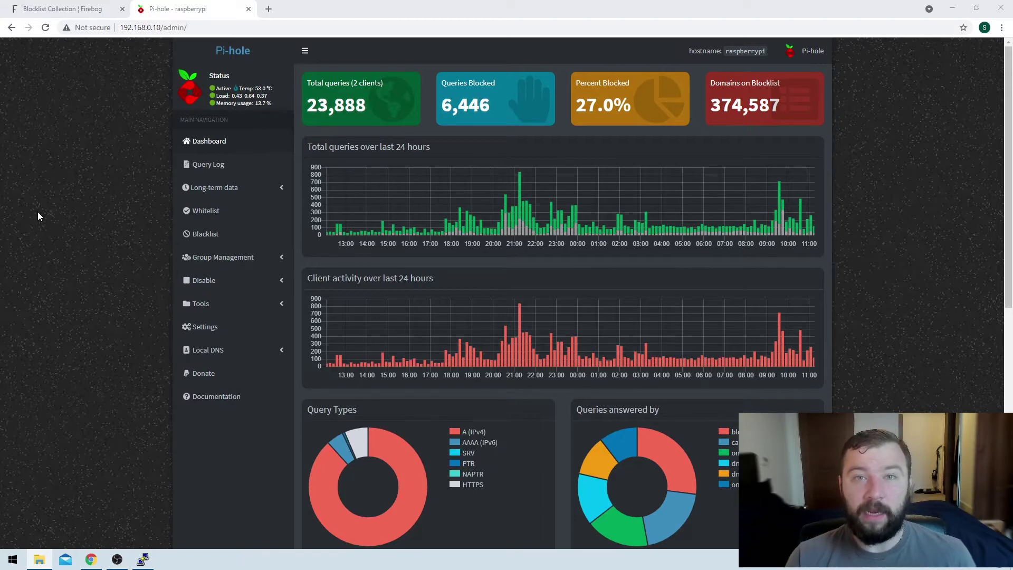
- Switch to The Firebog's Big Blocklist Collection page in the browser
{"action": "left_click", "coordinate": [90, 8]}
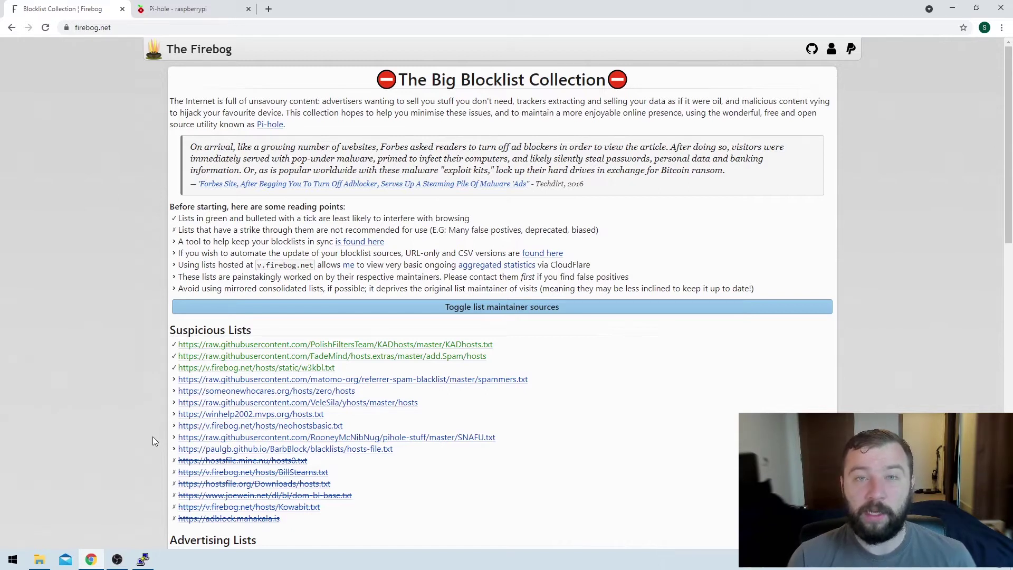
- Preview the KADhosts list contents in a new tab, then close it
{"action": "middle_click", "coordinate": [269, 346]}
{"action": "left_click", "coordinate": [206, 9]}
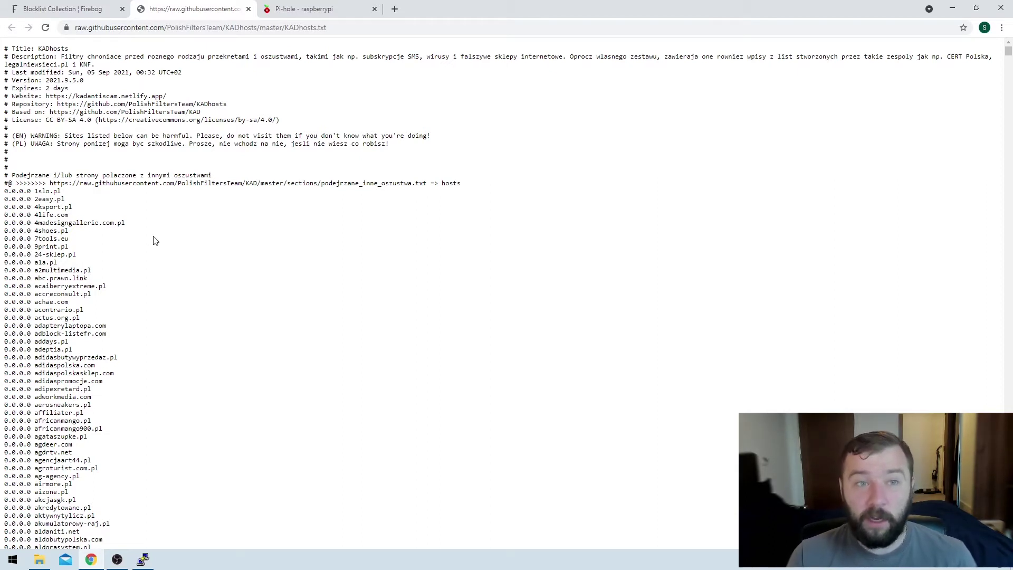
{"action": "left_click", "coordinate": [248, 9]}
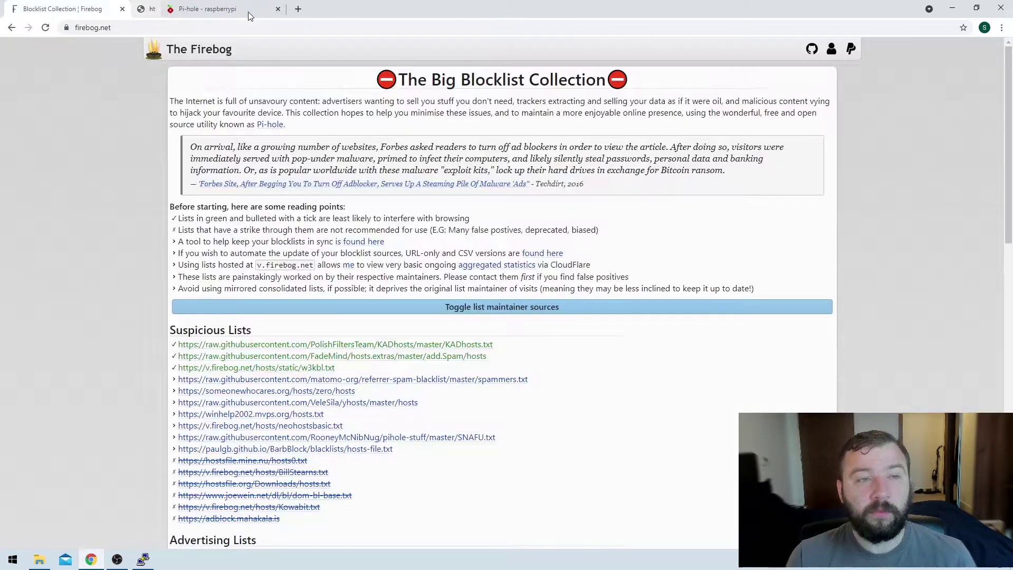
- Copy the KADhosts list URL and go back to the Pi-hole dashboard
{"action": "scroll", "coordinate": [332, 343], "scroll_direction": "down", "scroll_amount": 2}
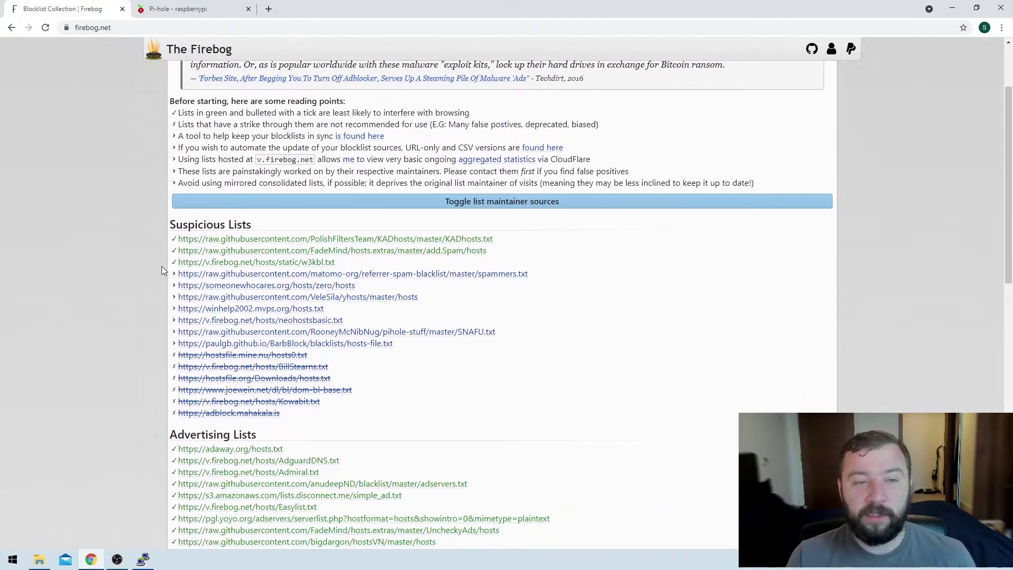
{"action": "scroll", "coordinate": [142, 226], "scroll_direction": "down", "scroll_amount": 1}
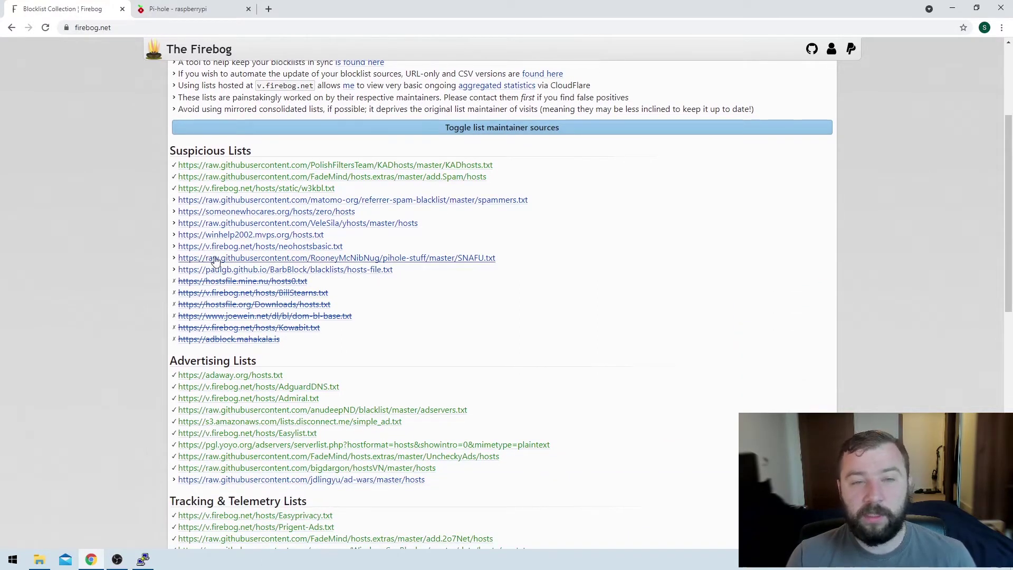
{"action": "left_click_drag", "start_coordinate": [496, 165], "coordinate": [176, 168]}
{"action": "key", "text": "ctrl+c"}
{"action": "left_click", "coordinate": [177, 9]}
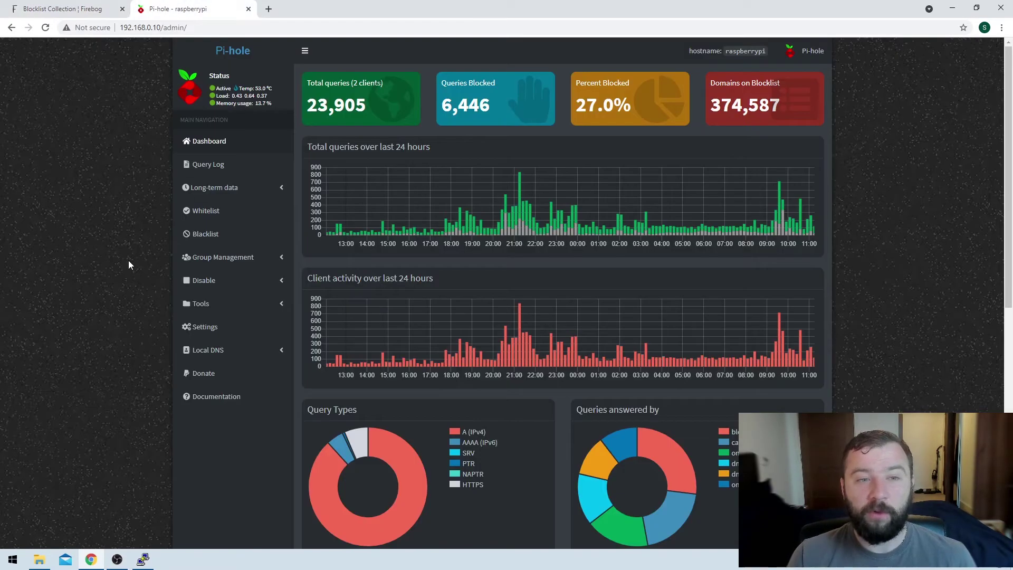
- Paste the KADhosts URL into the new adlist Address field under Group Management > Adlists
{"action": "left_click", "coordinate": [232, 259]}
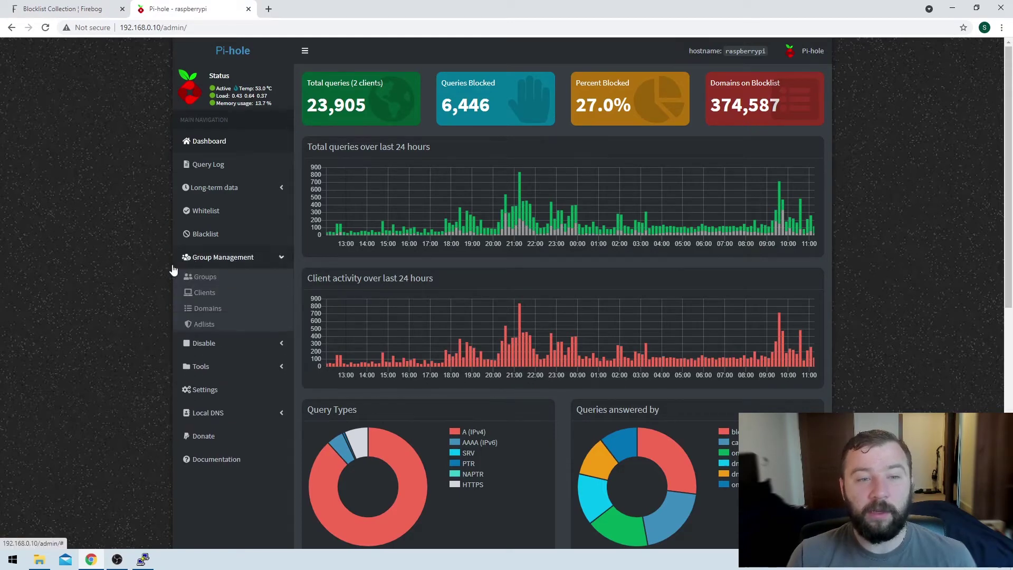
{"action": "left_click", "coordinate": [201, 326]}
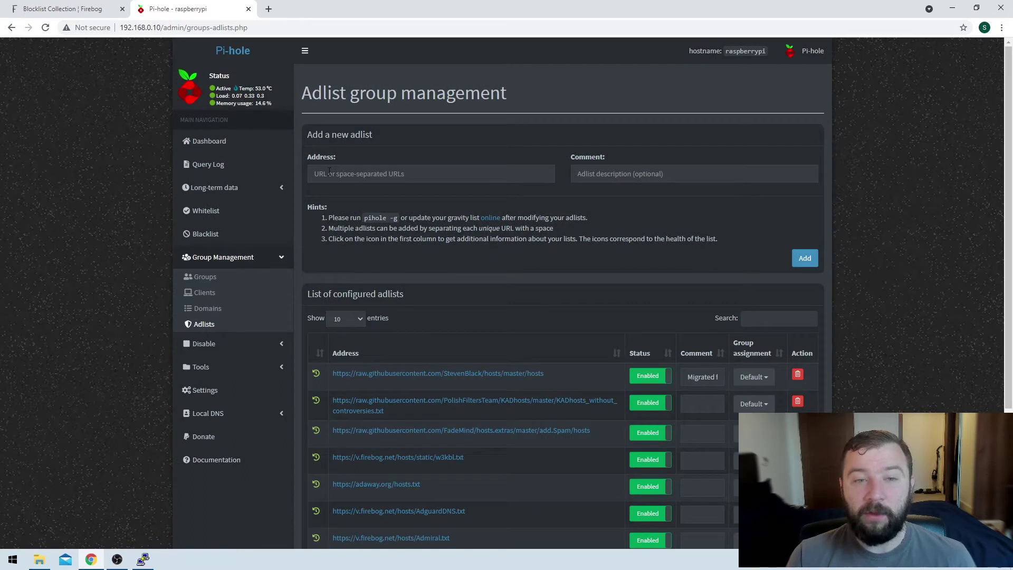
{"action": "left_click", "coordinate": [330, 173]}
{"action": "key", "text": "ctrl+v"}
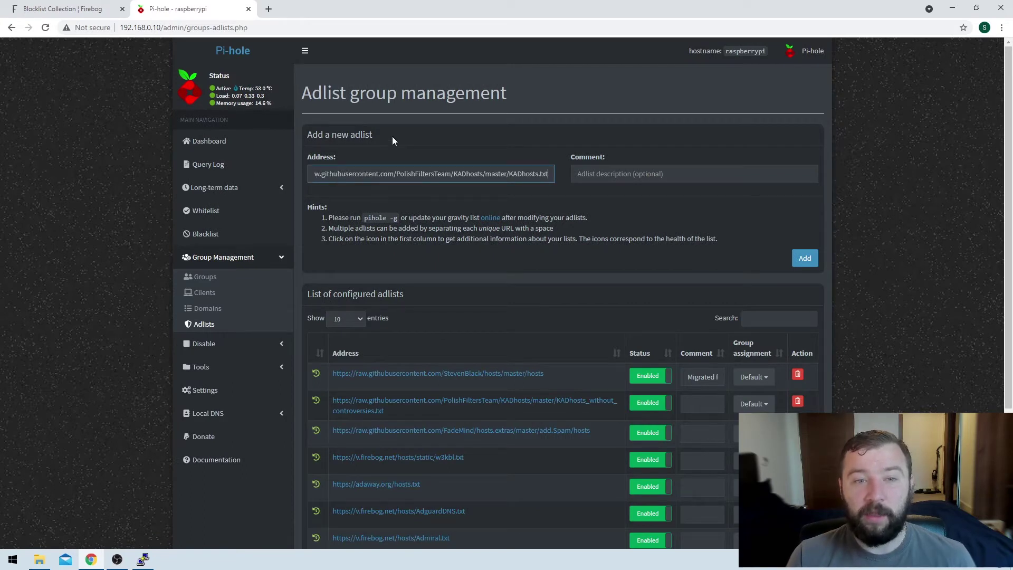
{"action": "left_click", "coordinate": [578, 174]}
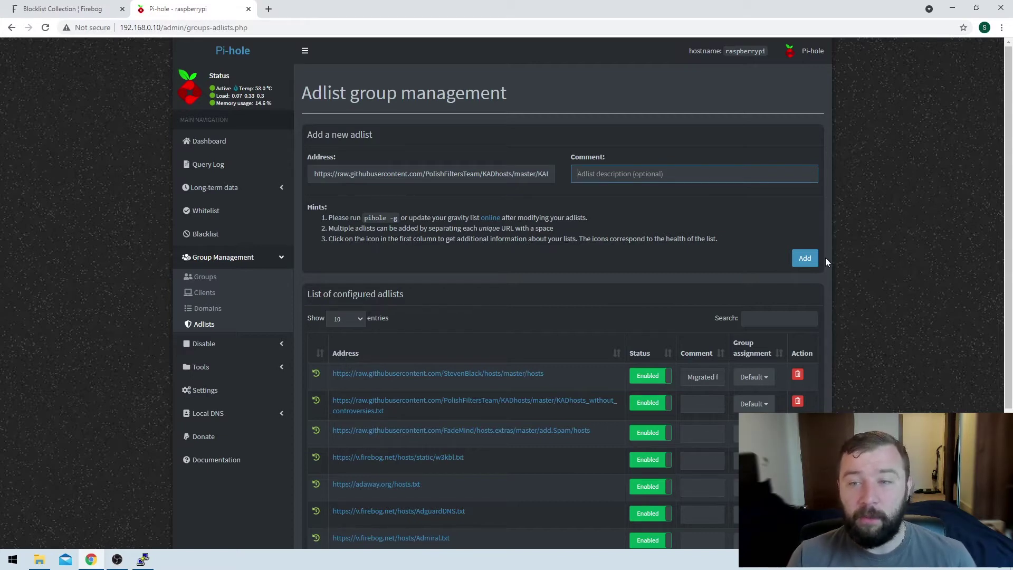
- Browse the configured adlists and show entries 11 to 20
{"action": "scroll", "coordinate": [608, 221], "scroll_direction": "down", "scroll_amount": 1}
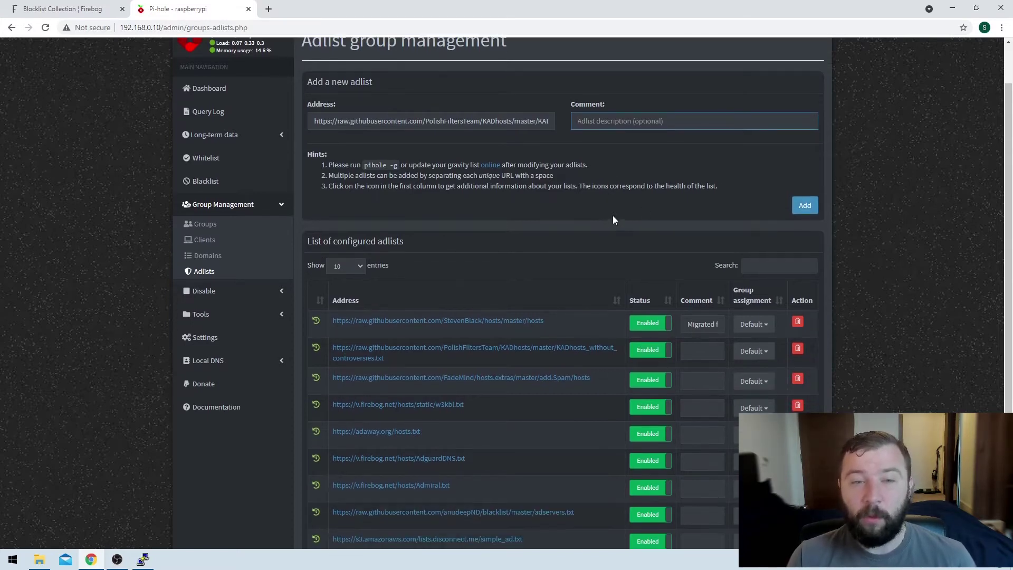
{"action": "scroll", "coordinate": [454, 222], "scroll_direction": "down", "scroll_amount": 2}
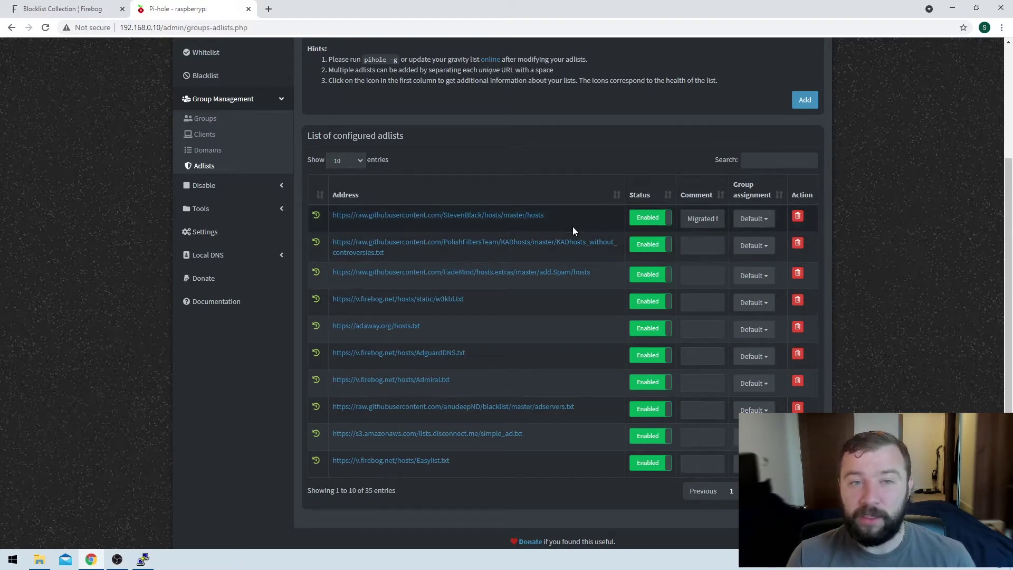
{"action": "scroll", "coordinate": [572, 226], "scroll_direction": "up", "scroll_amount": 2}
{"action": "scroll", "coordinate": [441, 211], "scroll_direction": "down", "scroll_amount": 2}
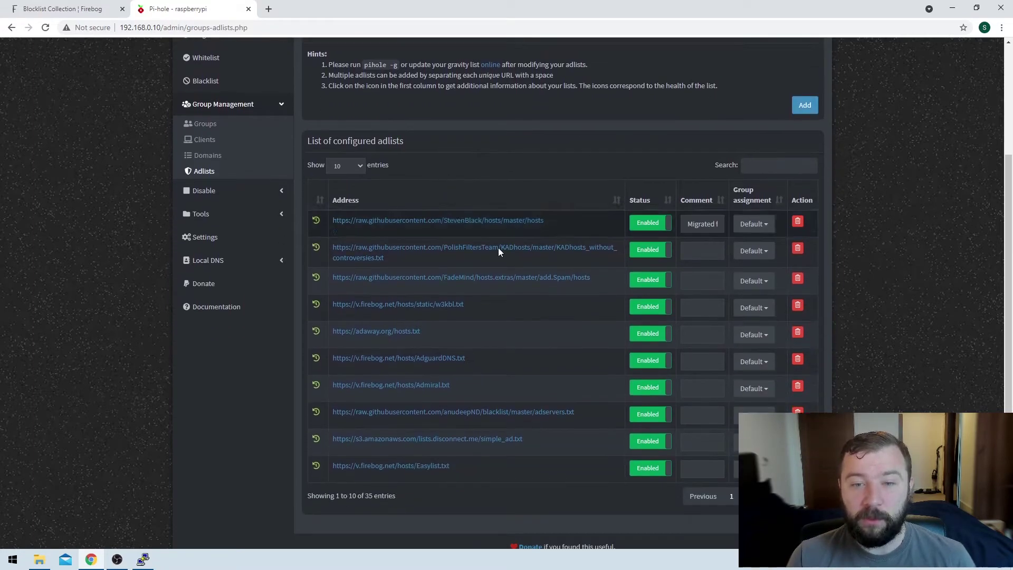
{"action": "left_click_drag", "start_coordinate": [598, 275], "coordinate": [334, 277]}
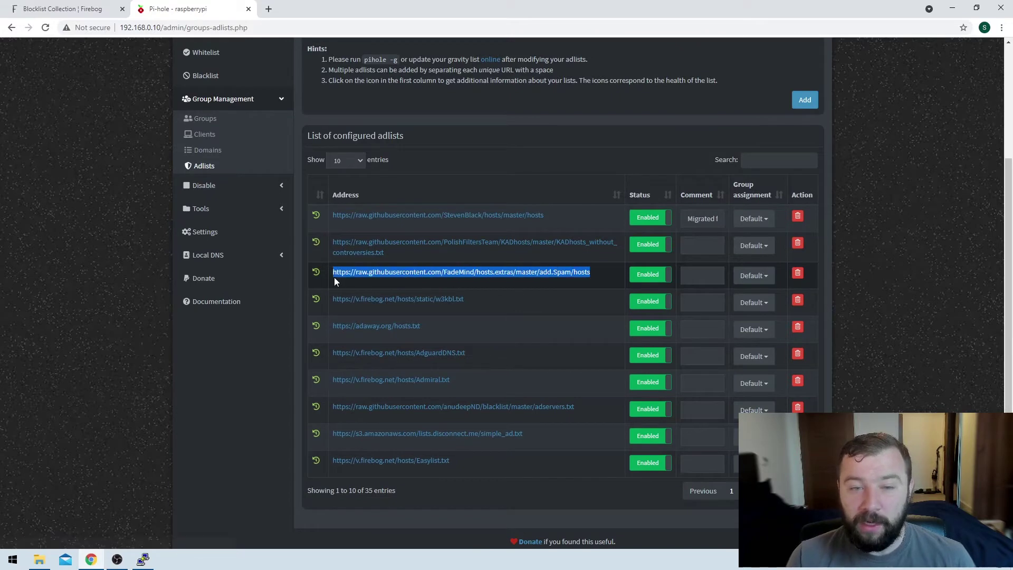
{"action": "left_click", "coordinate": [600, 277]}
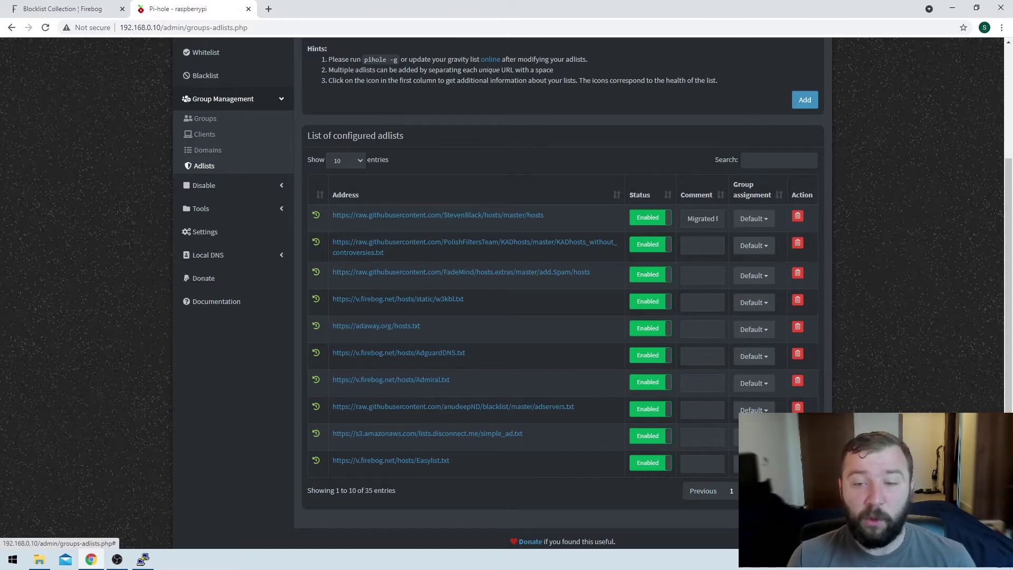
{"action": "left_click", "coordinate": [803, 491]}
- Show adlists 21–30 and confirm the mirror.cedia.org immortal_domains.txt link returns 404
{"action": "left_click", "coordinate": [803, 497]}
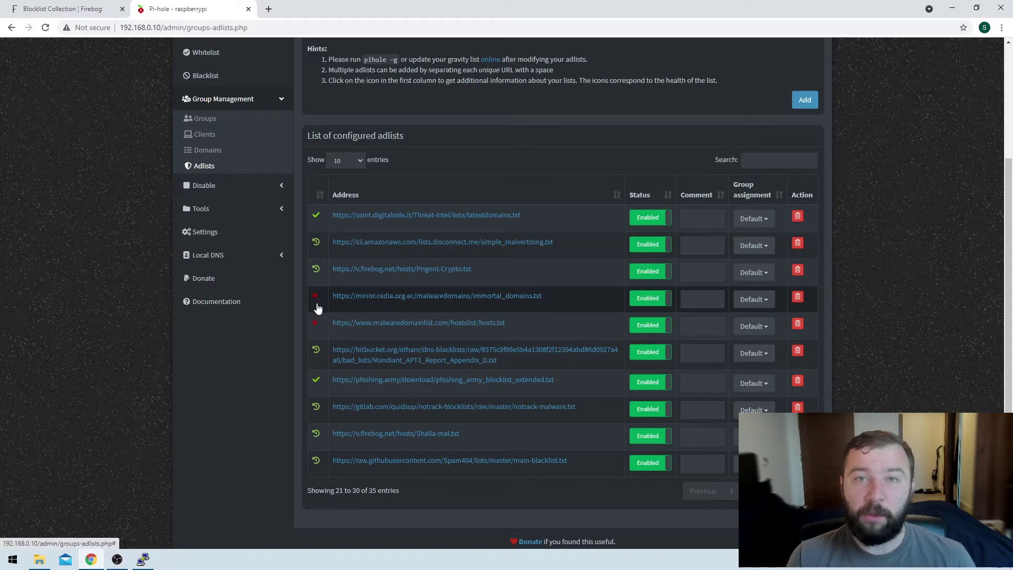
{"action": "left_click", "coordinate": [366, 299]}
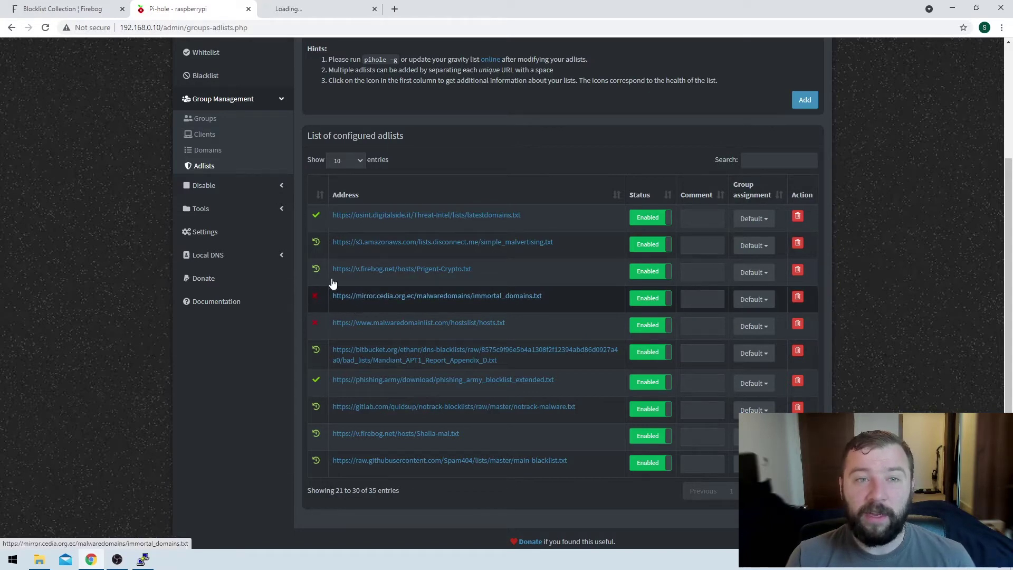
{"action": "left_click", "coordinate": [300, 9]}
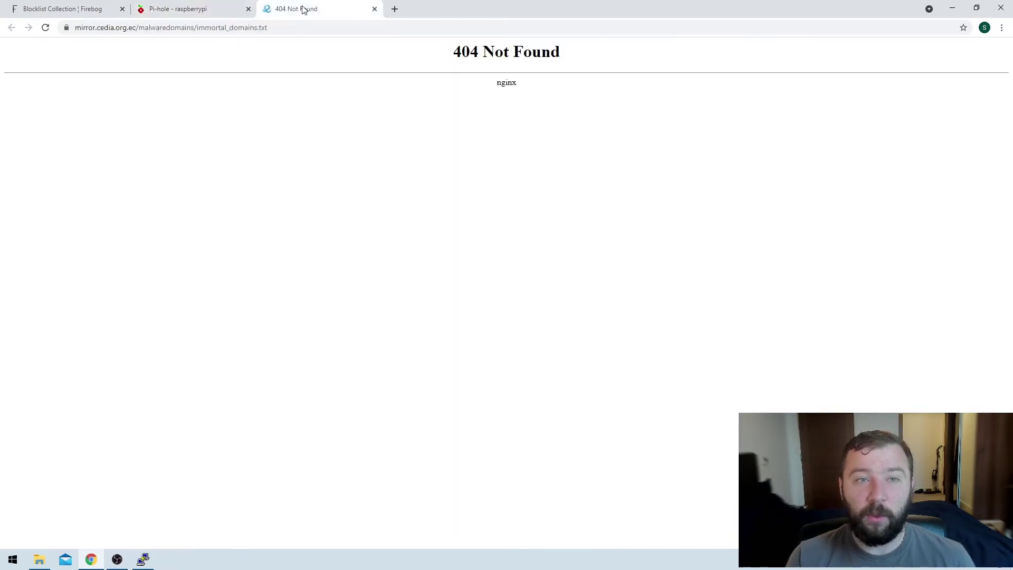
{"action": "left_click", "coordinate": [374, 10]}
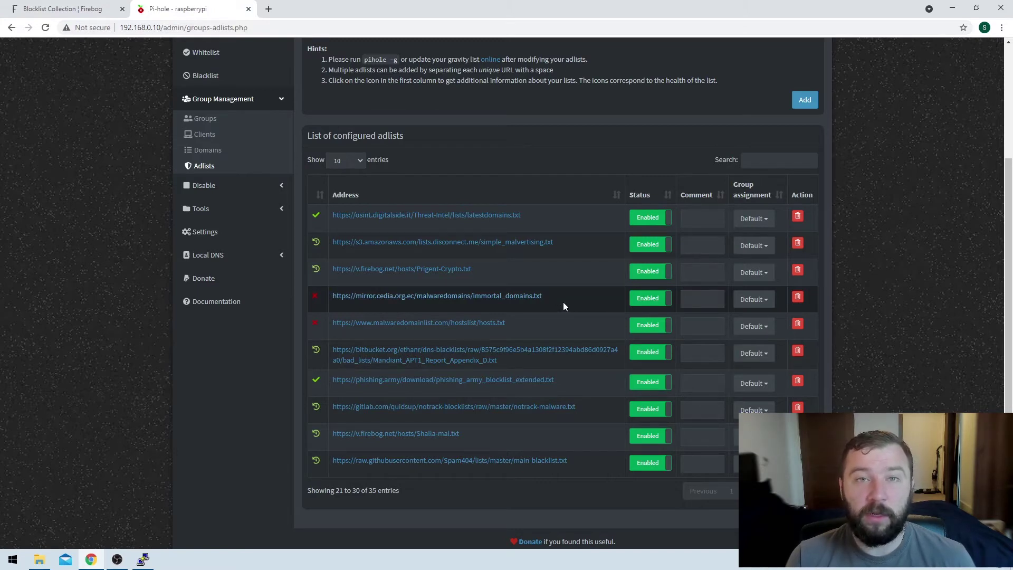
- Disable and delete the dead mirror.cedia.org adlist
{"action": "left_click", "coordinate": [639, 302]}
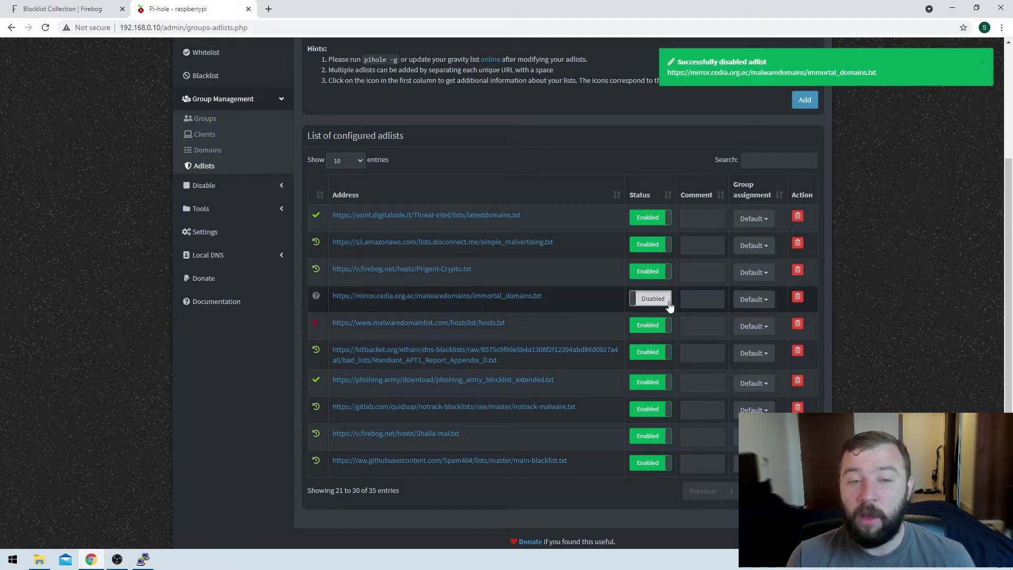
{"action": "left_click", "coordinate": [797, 299]}
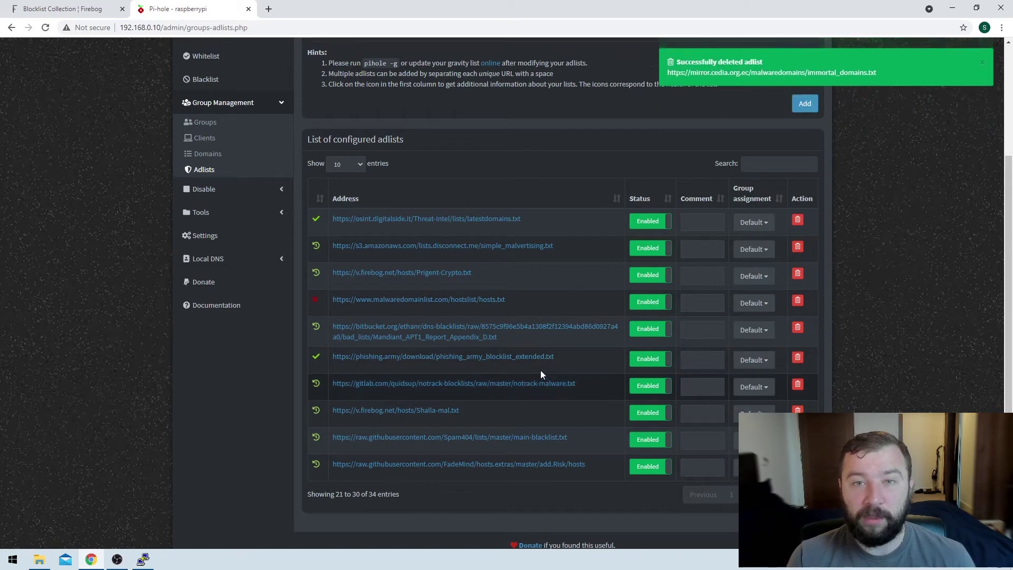
{"action": "scroll", "coordinate": [540, 369], "scroll_direction": "up", "scroll_amount": 3}
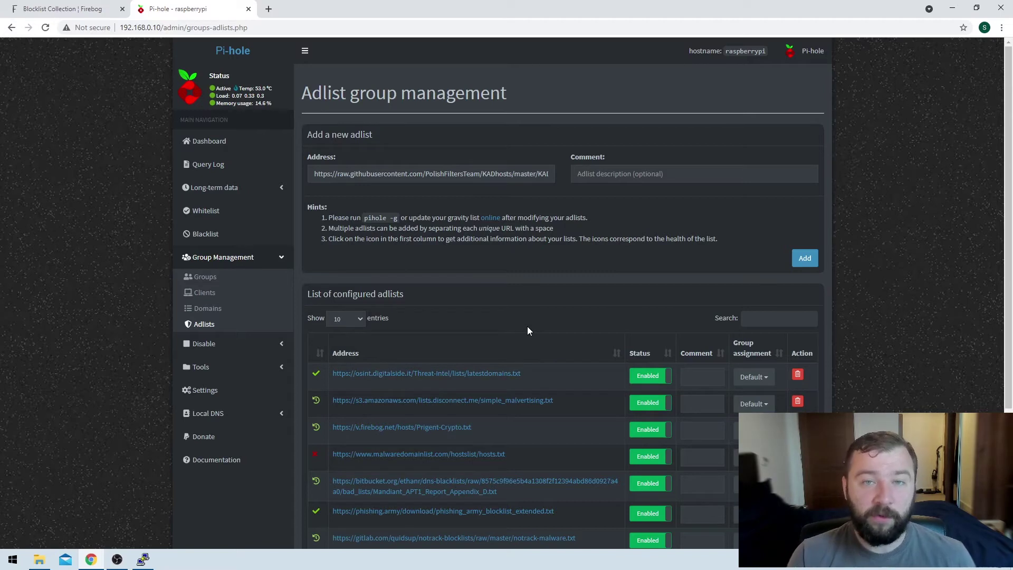
- Go to Tools > Update Gravity in the sidebar
{"action": "left_click", "coordinate": [241, 368]}
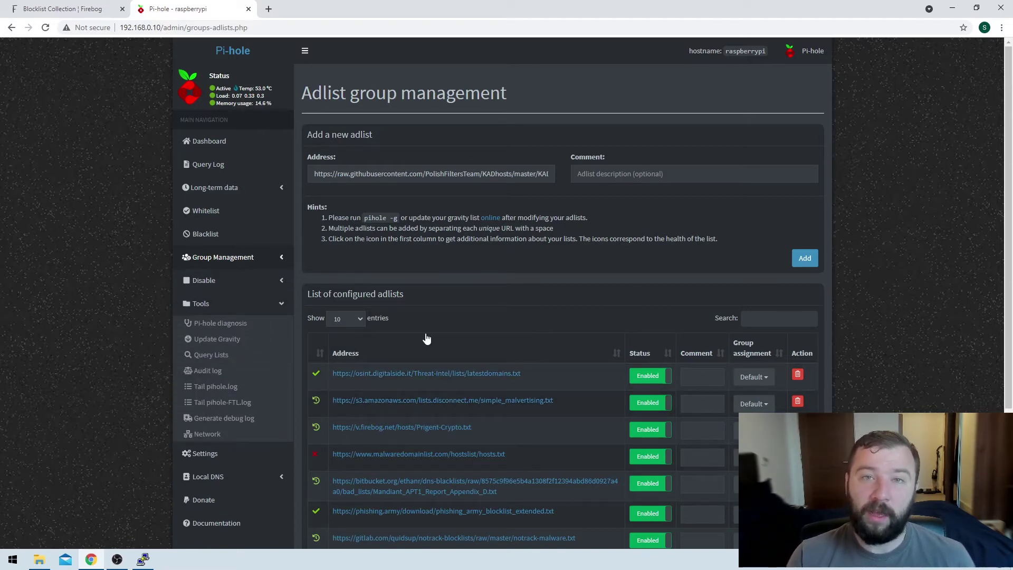
{"action": "left_click", "coordinate": [241, 340]}
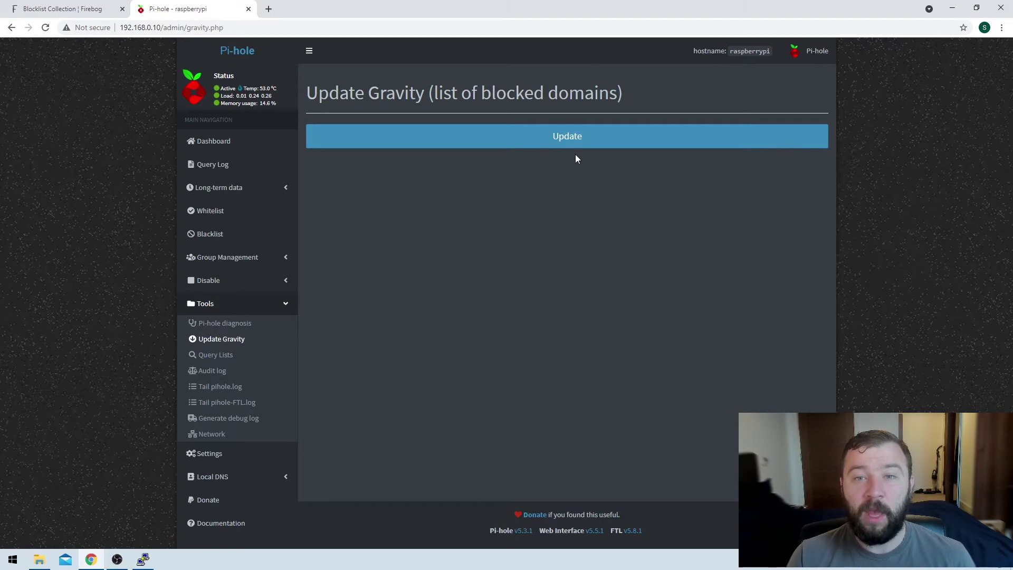
- Run the gravity update from all adlists until it reports Success
{"action": "left_click", "coordinate": [565, 140]}
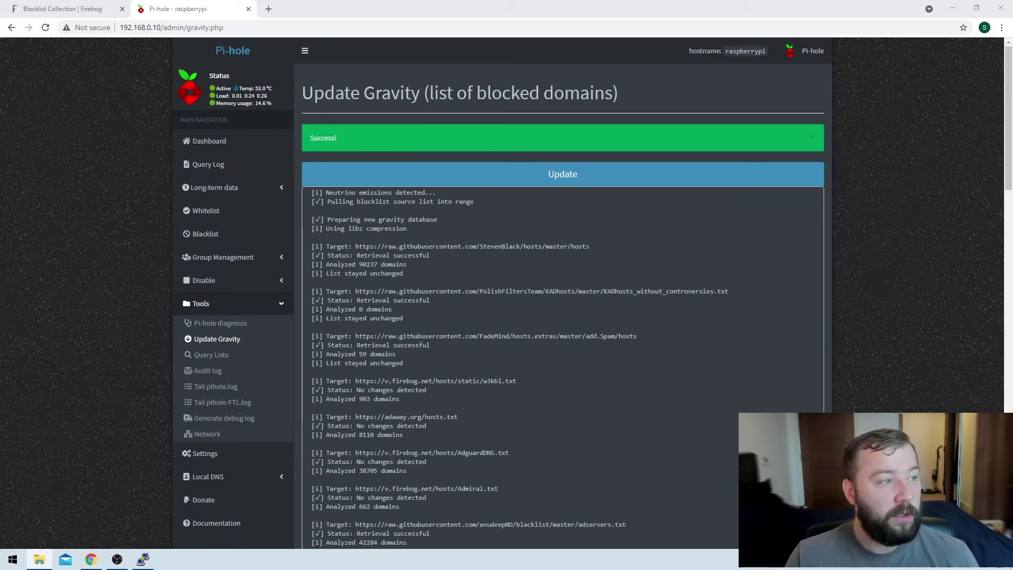
{"action": "left_click", "coordinate": [143, 559]}
- Open /etc/cron.d/pihole in nano and change the gravity line from 9 3 * * 7 to 9 3 * * *
{"action": "left_click_drag", "start_coordinate": [371, 90], "coordinate": [391, 86]}
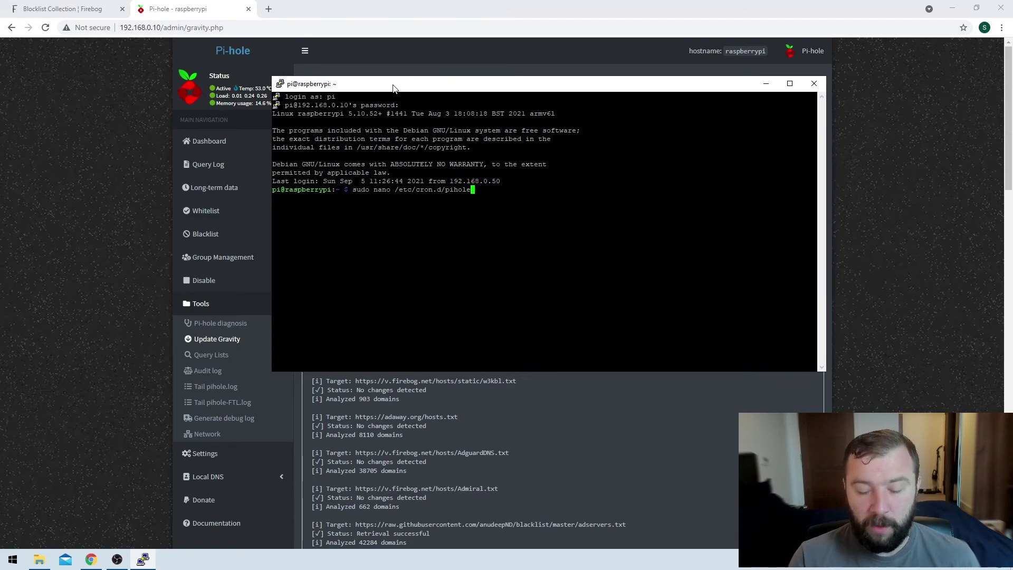
{"action": "key", "text": "Return"}
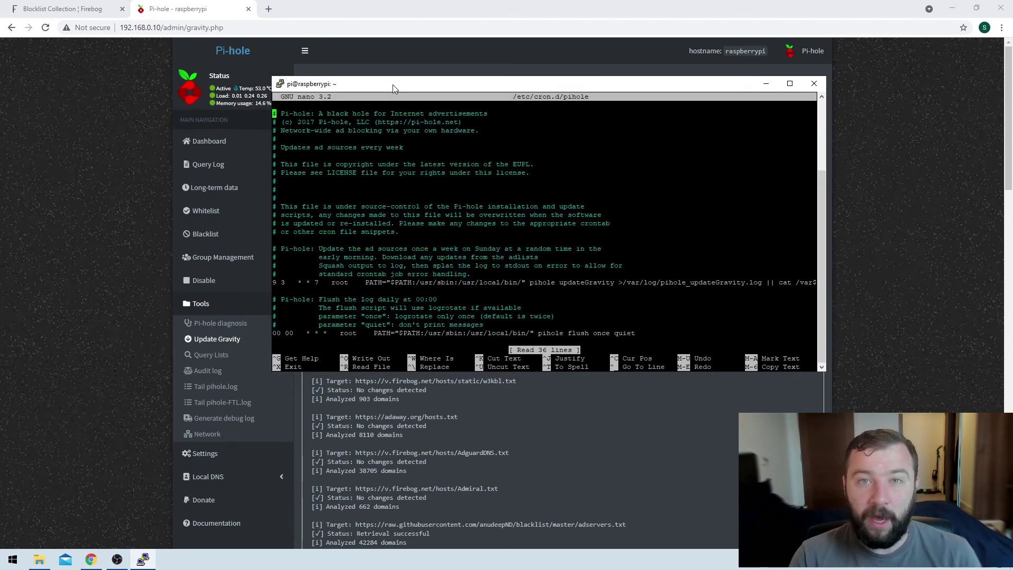
{"action": "key", "text": "Down"}
{"action": "key", "text": "Down"}
{"action": "key", "text": "Down"}
{"action": "key", "text": "Down"}
{"action": "key", "text": "Down"}
{"action": "key", "text": "Down"}
{"action": "key", "text": "Down"}
{"action": "key", "text": "Down"}
{"action": "key", "text": "Down"}
{"action": "key", "text": "Down"}
{"action": "key", "text": "Down"}
{"action": "key", "text": "Down"}
{"action": "key", "text": "Down"}
{"action": "key", "text": "Down"}
{"action": "key", "text": "Down"}
{"action": "key", "text": "Down"}
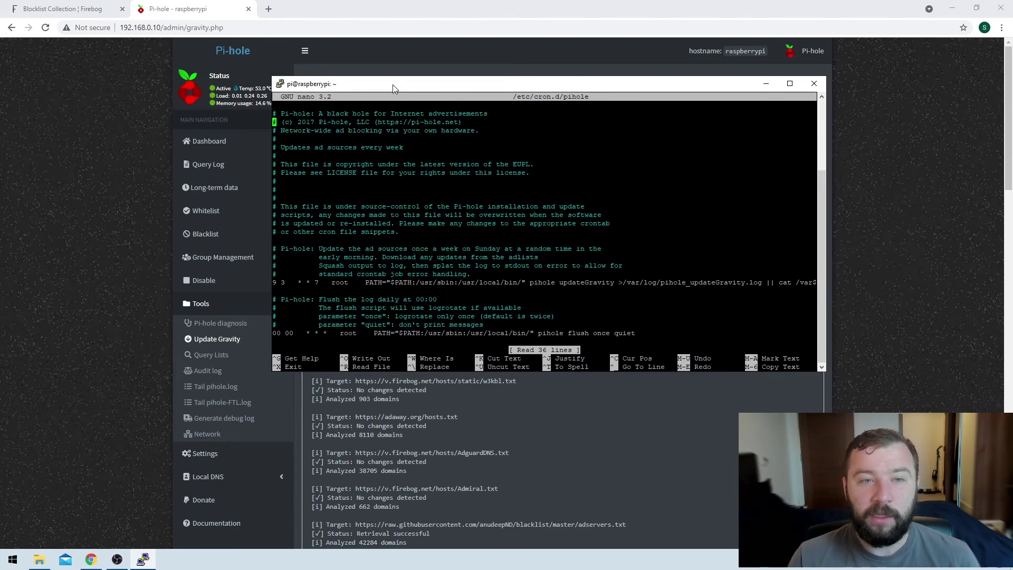
{"action": "key", "text": "Down"}
{"action": "key", "text": "Down"}
{"action": "key", "text": "Down"}
{"action": "key", "text": "Down"}
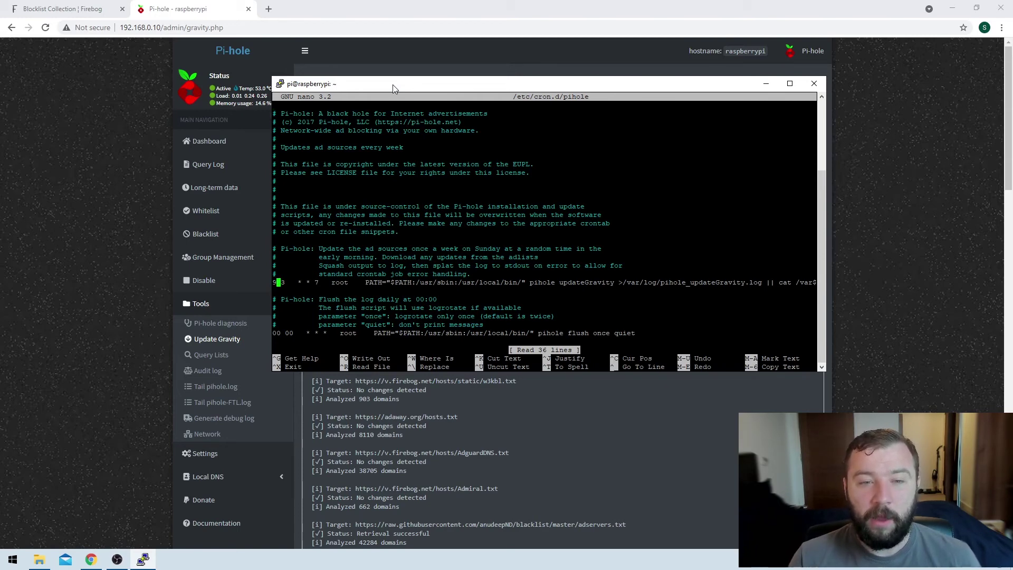
{"action": "key", "text": "Right"}
{"action": "key", "text": "Right"}
{"action": "key", "text": "Right"}
{"action": "key", "text": "Right"}
{"action": "key", "text": "Right"}
{"action": "key", "text": "Right"}
{"action": "key", "text": "Right"}
{"action": "key", "text": "Right"}
{"action": "key", "text": "Right"}
{"action": "key", "text": "Right"}
{"action": "key", "text": "Right"}
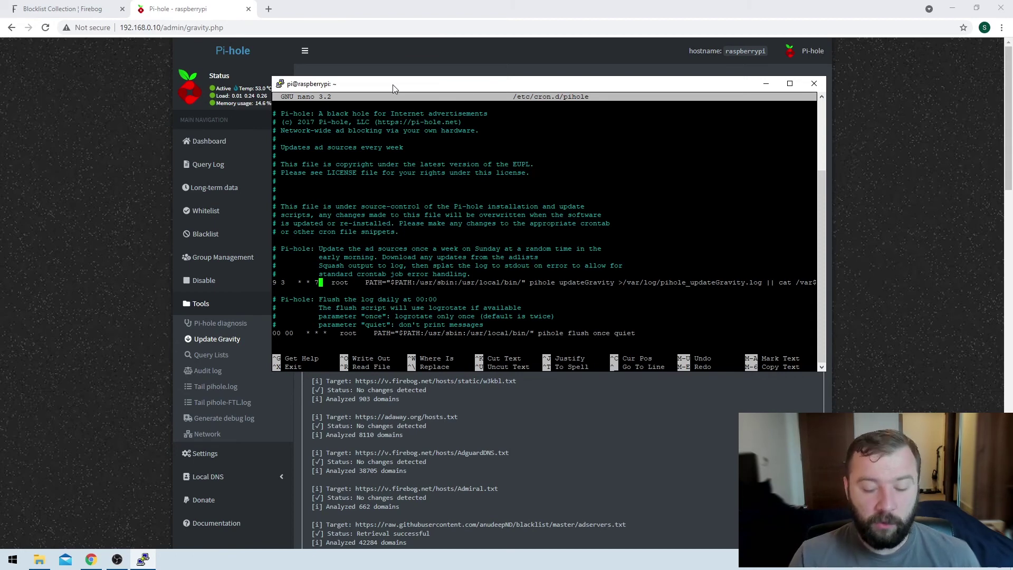
{"action": "key", "text": "BackSpace"}
{"action": "type", "text": "*"}
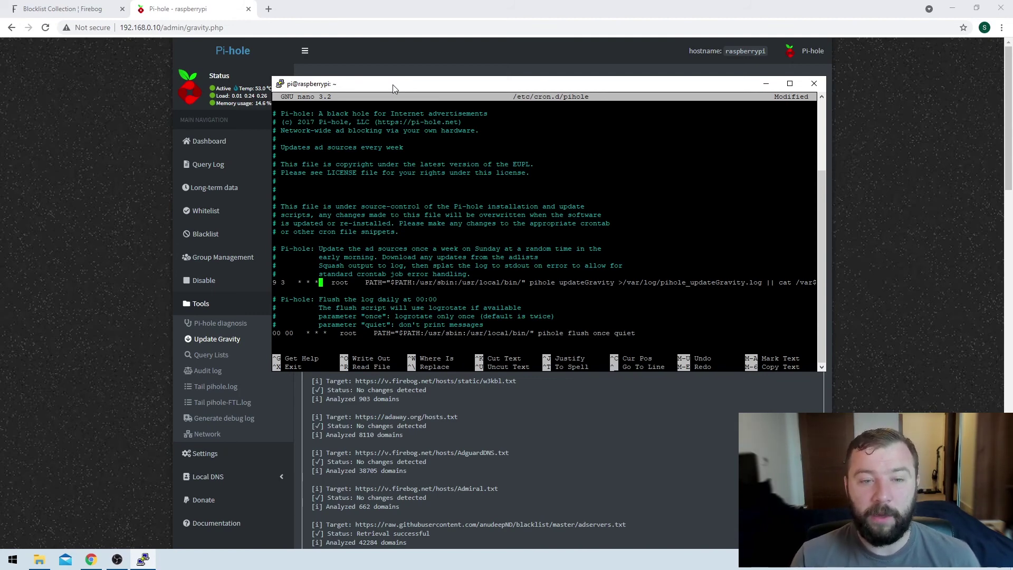
- Save the cron file under its existing name and exit nano
{"action": "key", "text": "ctrl+o"}
{"action": "key", "text": "Return"}
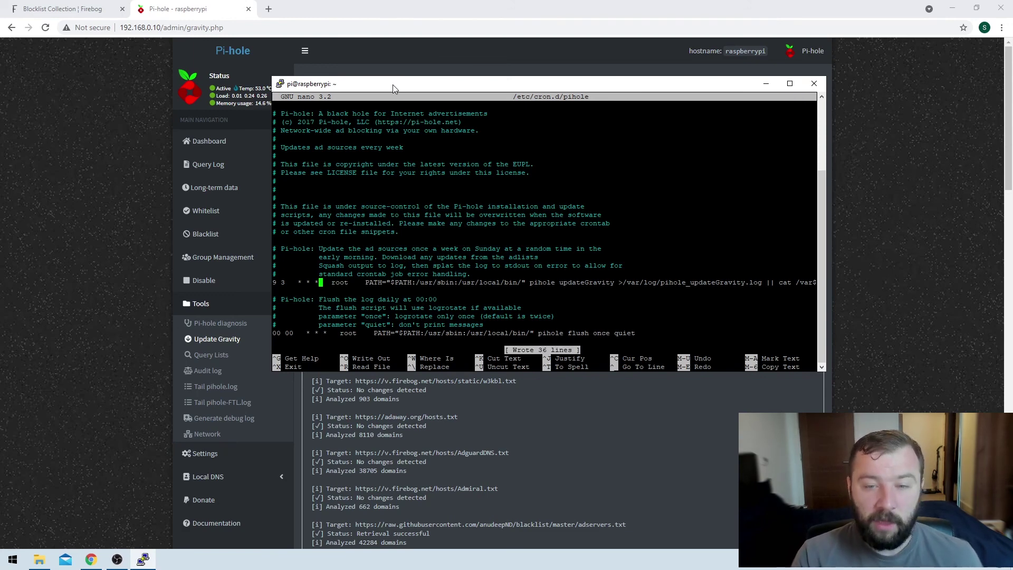
{"action": "key", "text": "ctrl+x"}
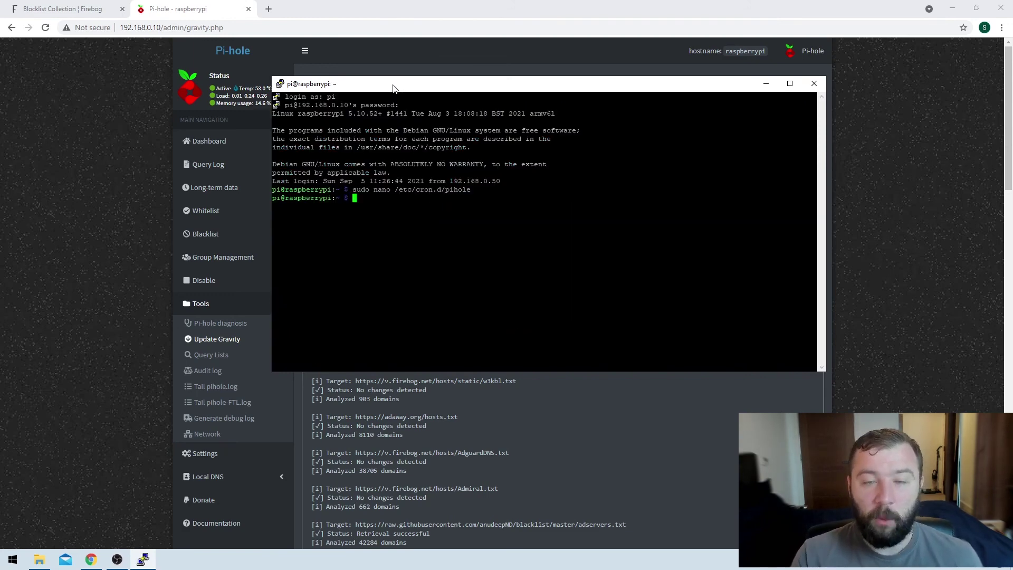